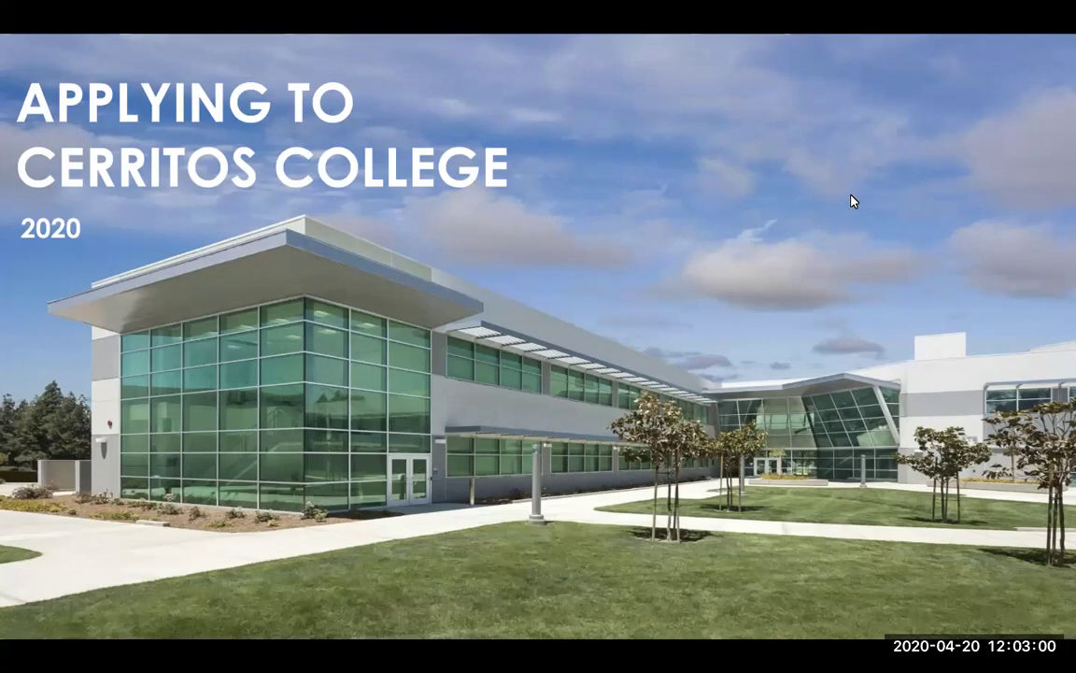
Advance from the title slide to the homepage screenshot with the Apply Now arrow.
click(861, 250)
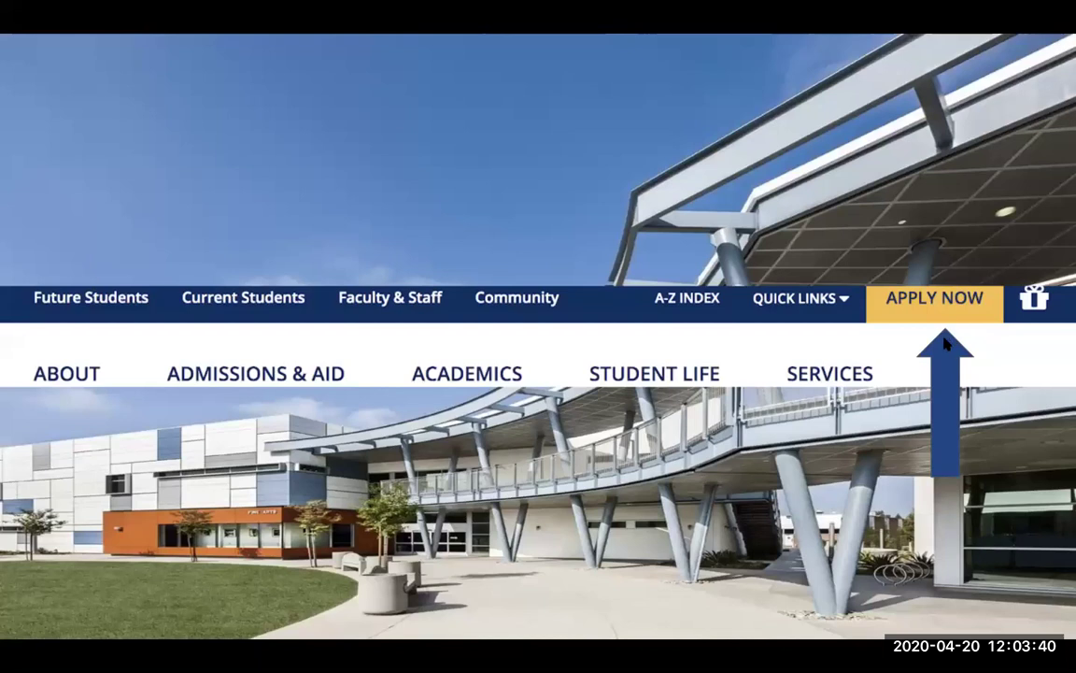
Step through the Application to College slide to the Create Account Legal Name form slide.
click(896, 300)
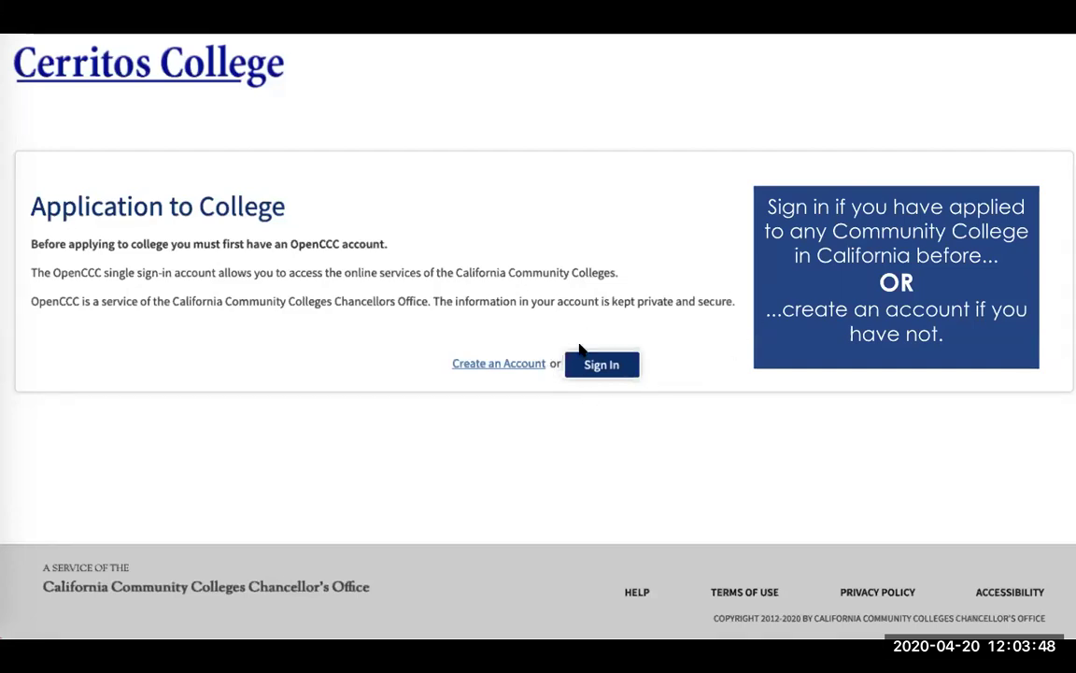
click(492, 374)
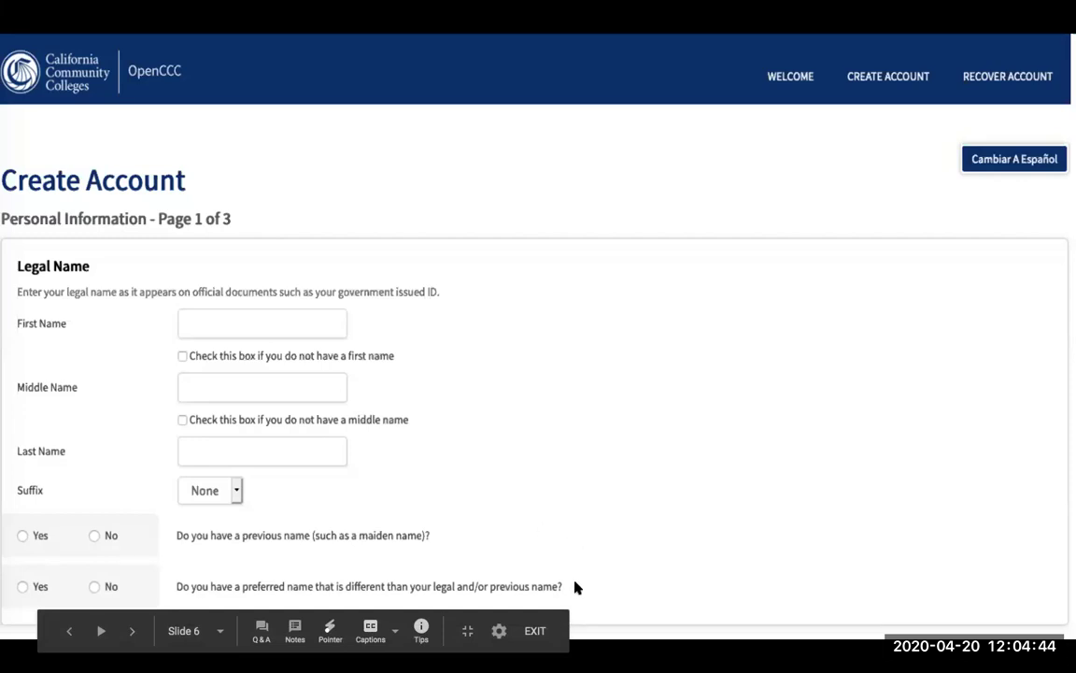
Advance past the Date of Birth and SSN slides to Security and Credentials page 3 of 3.
click(603, 472)
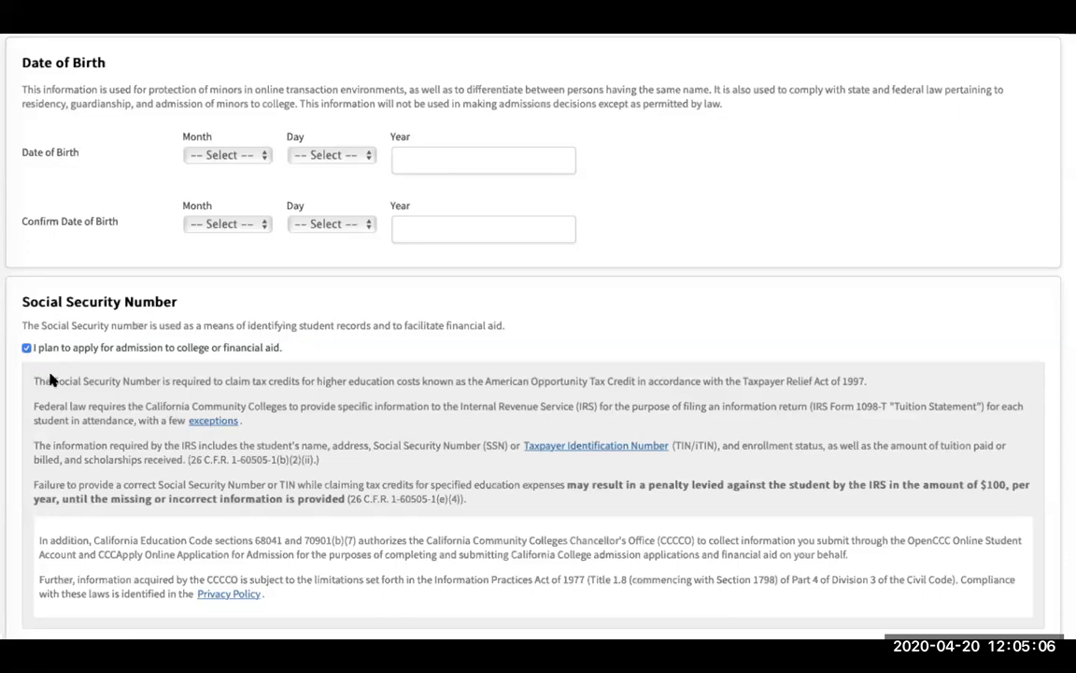
scroll(43, 332, down, 5)
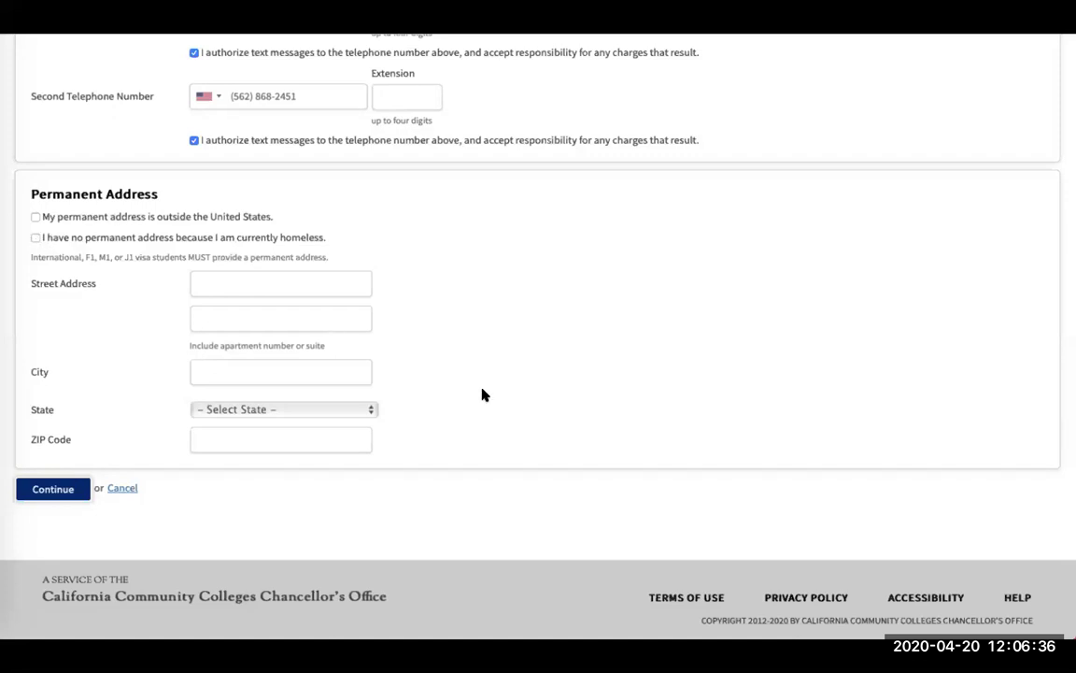
key(Return)
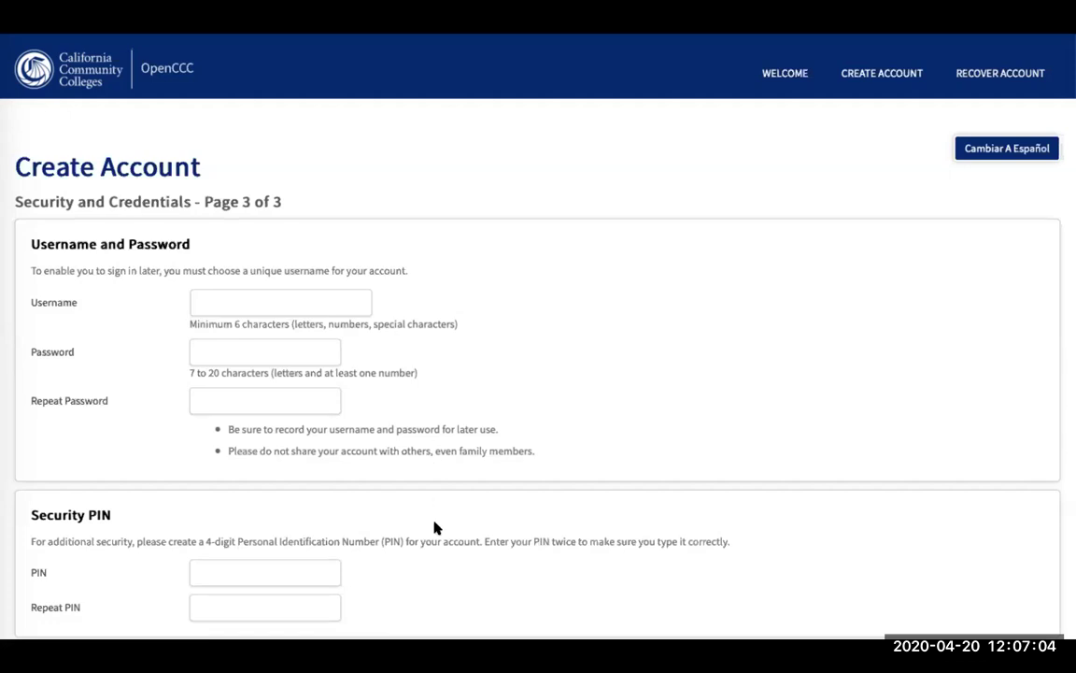
Show slide 12, Security and Credentials page 3 of 3, with empty username, password and PIN fields.
mouse_move(384, 567)
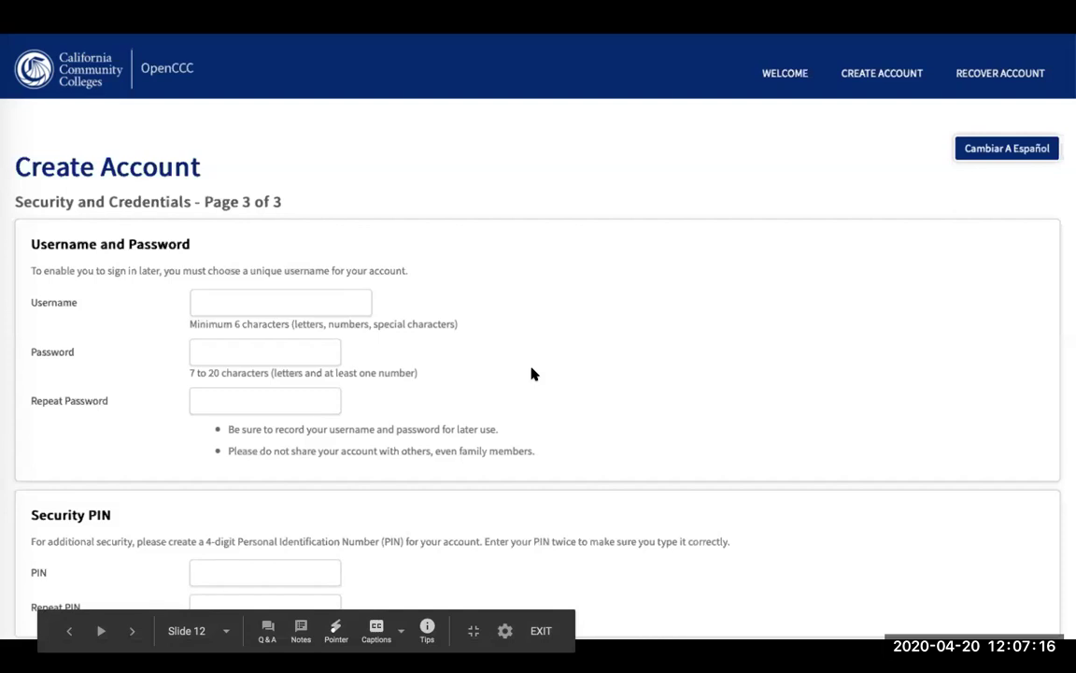
Advance to the Security Questions slide with three unselected questions and the record-answers note.
key(Right)
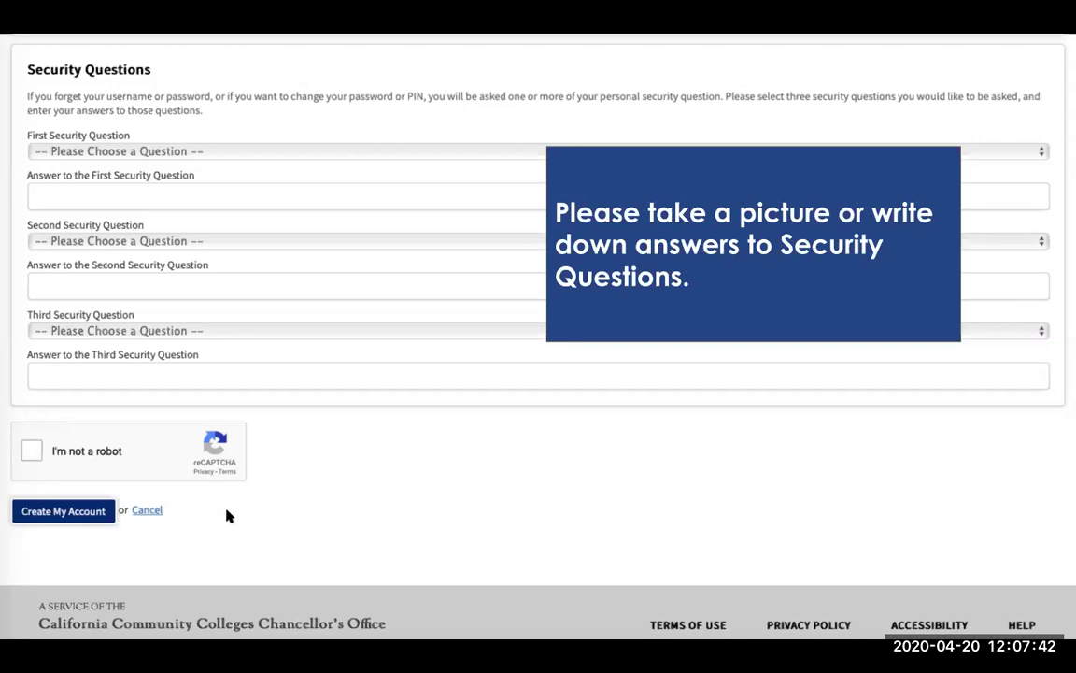
Advance to slide 17, the Account Information screenshot with the different-mailing-address callout.
click(526, 496)
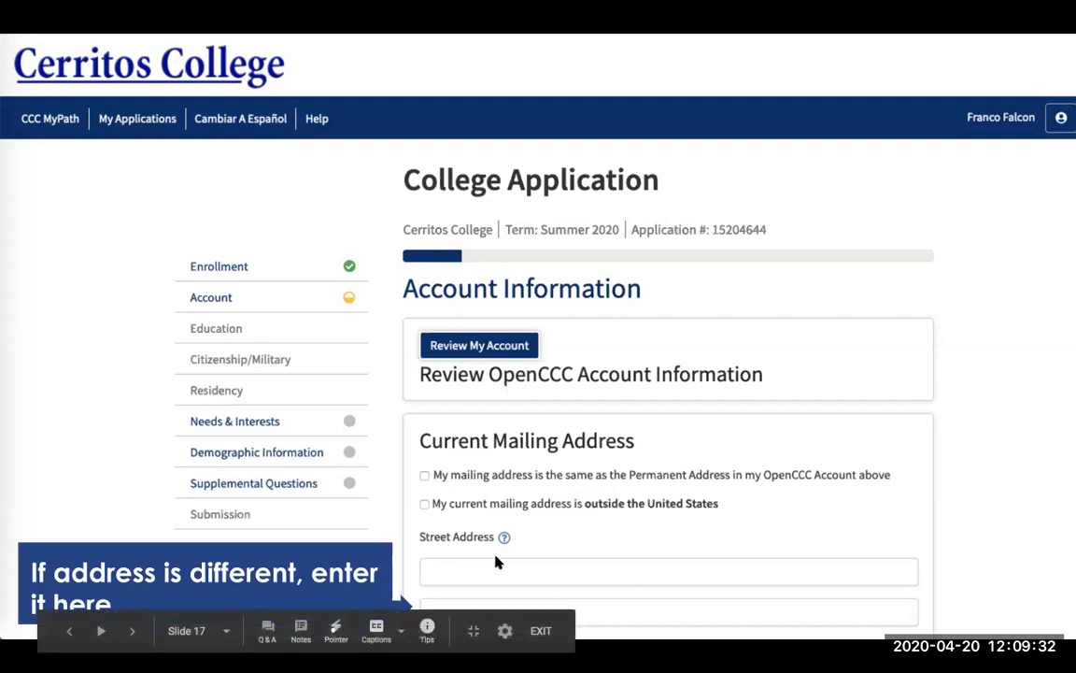
Advance to slide 19, the Parent/Guardian Information screenshot with its select-an-option callout.
click(648, 523)
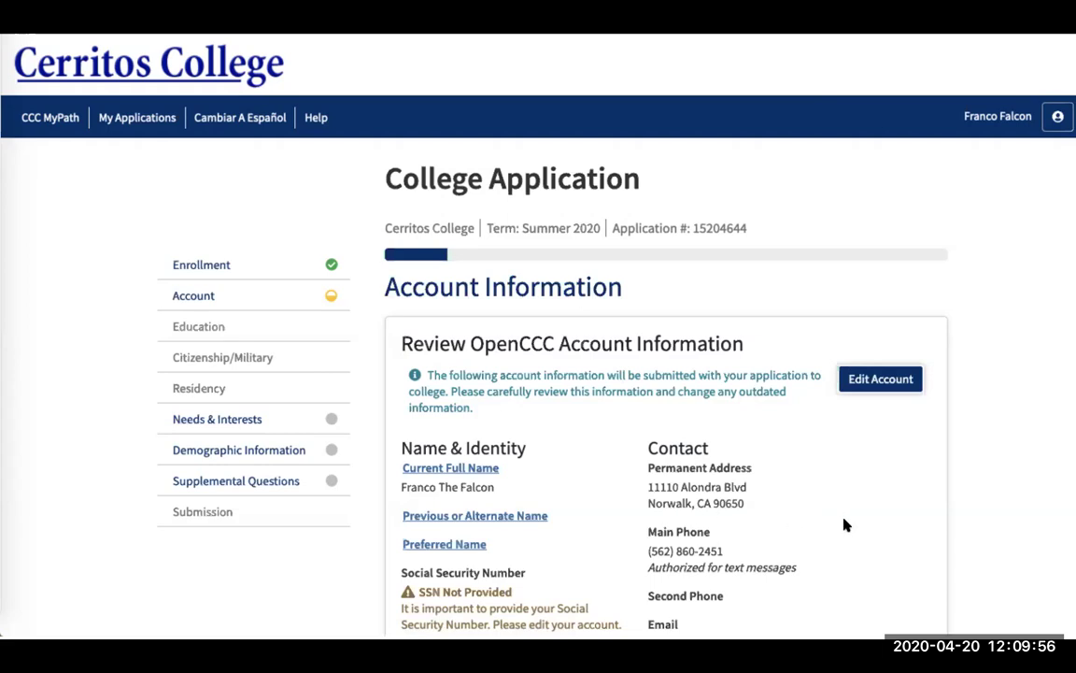
scroll(843, 525, down, 5)
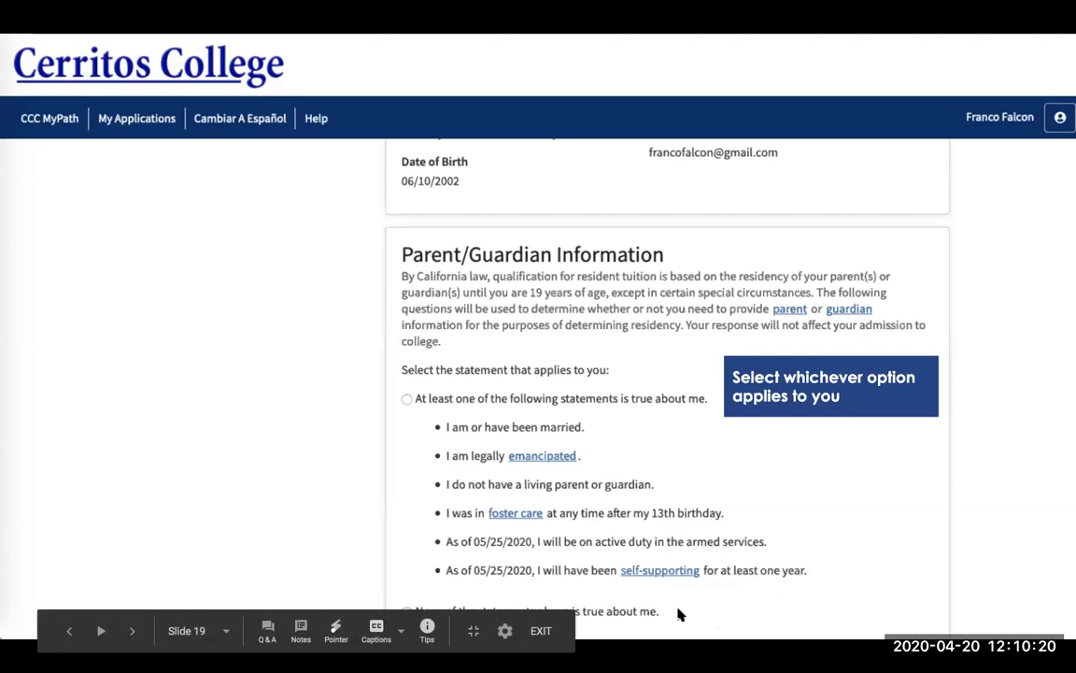
Advance to the Last High School Attended slide showing 'I attended high school' and United States.
click(817, 476)
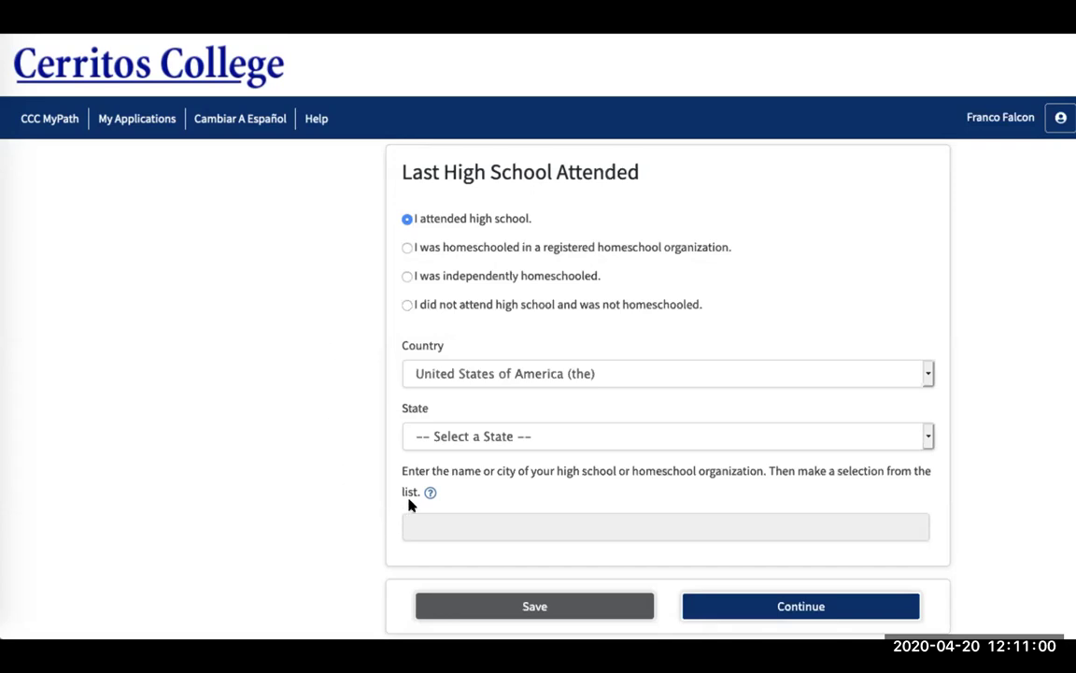
Step forward to slide 27, the Citizenship/Military slide listing military status options.
key(Tab)
key(space)
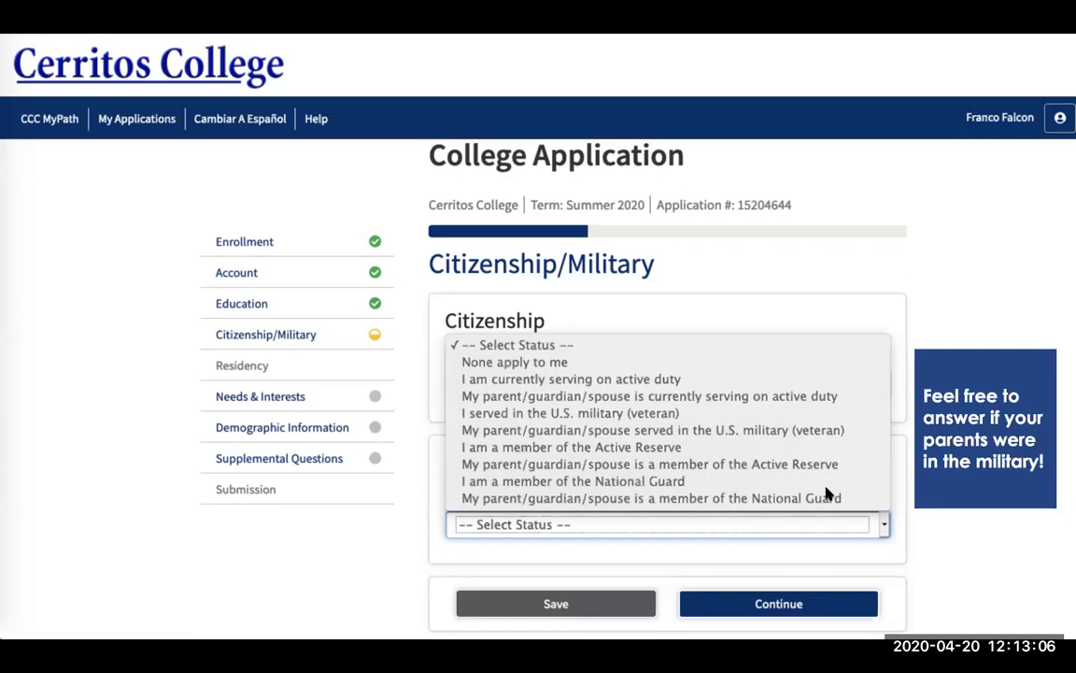
Advance to slide 28, the Residency page asking about California residence since 05/25/2018.
click(943, 546)
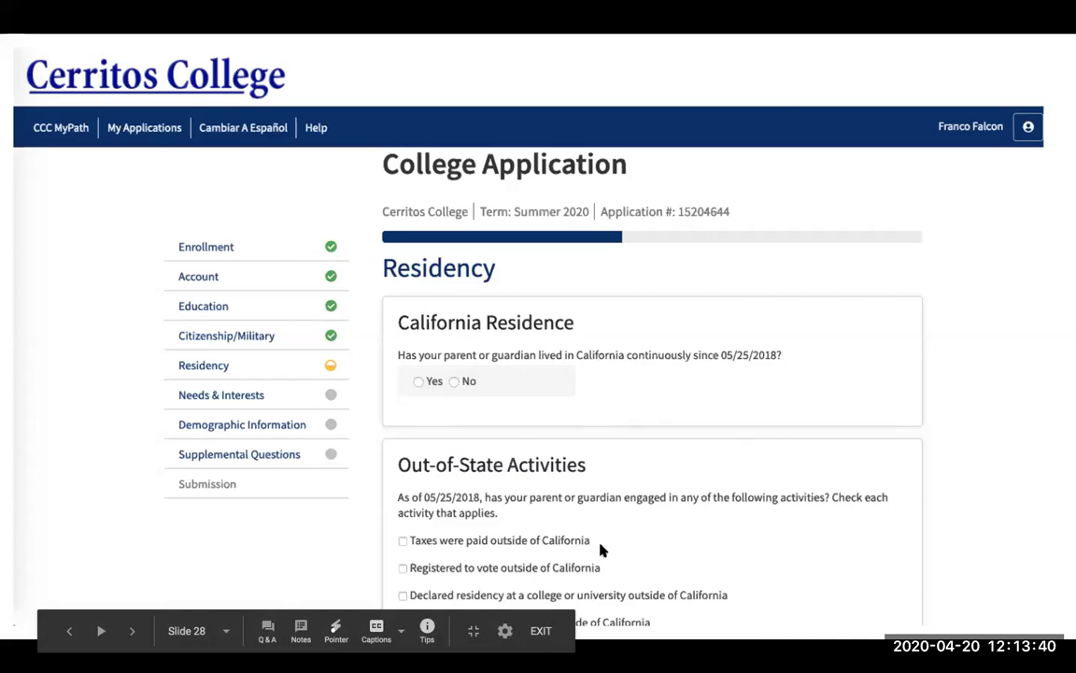
Advance past the Special Residency Categories slide to slide 30, Needs & Interests.
click(903, 526)
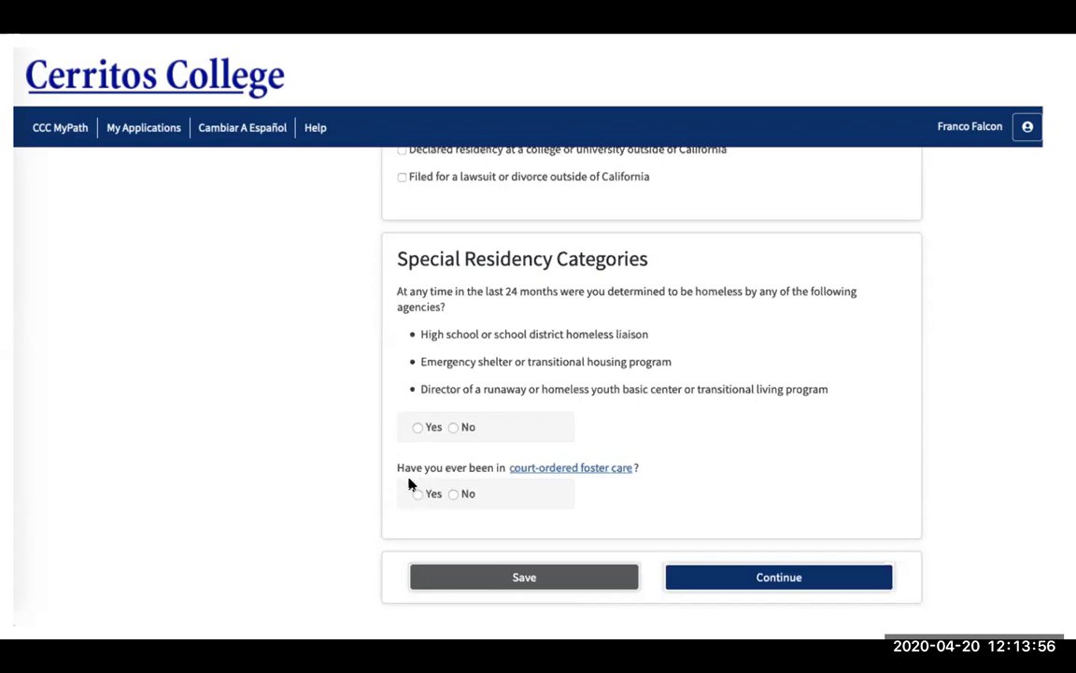
click(955, 481)
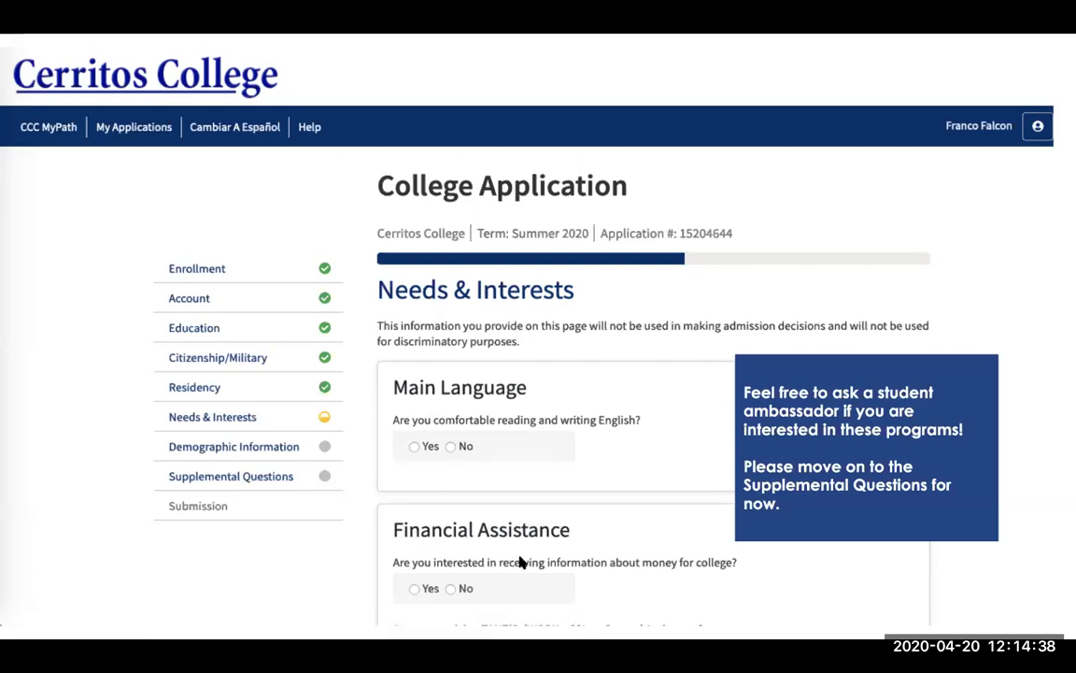
Step through slides 31 and 32, Financial Assistance and Programs & Services, to Demographic Information.
click(889, 556)
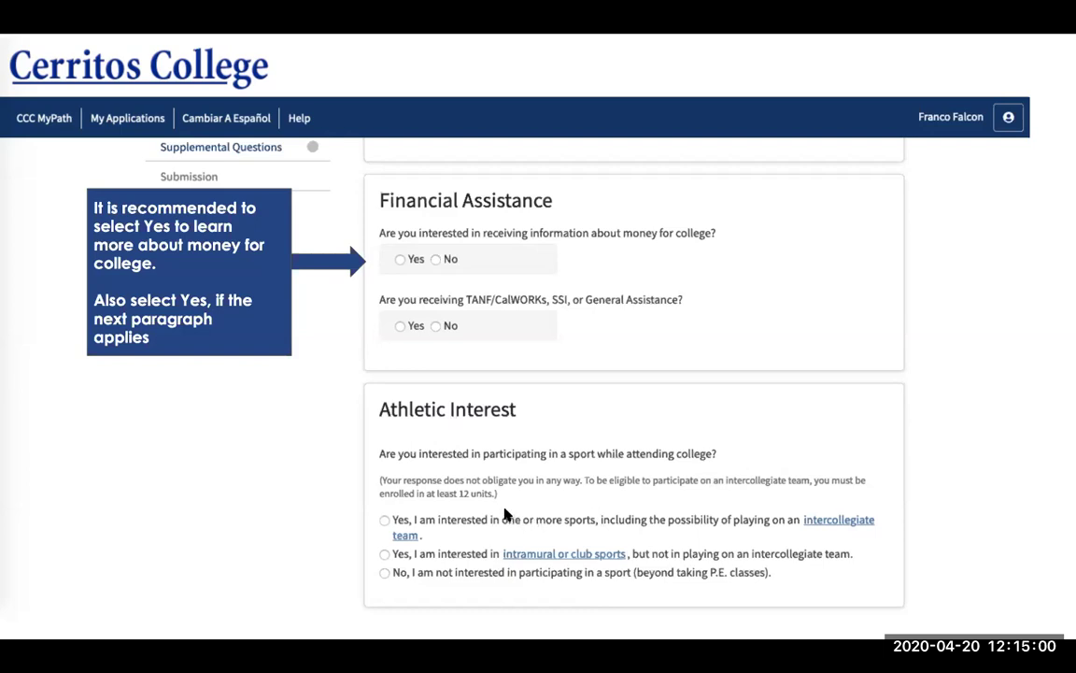
click(908, 471)
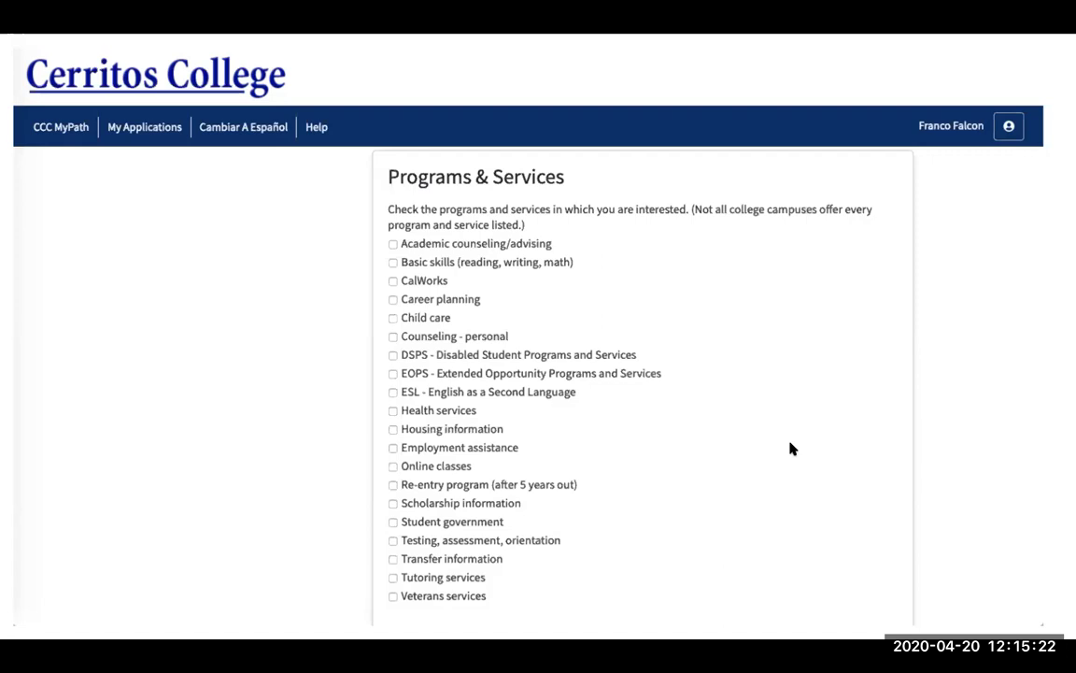
scroll(790, 446, down, 3)
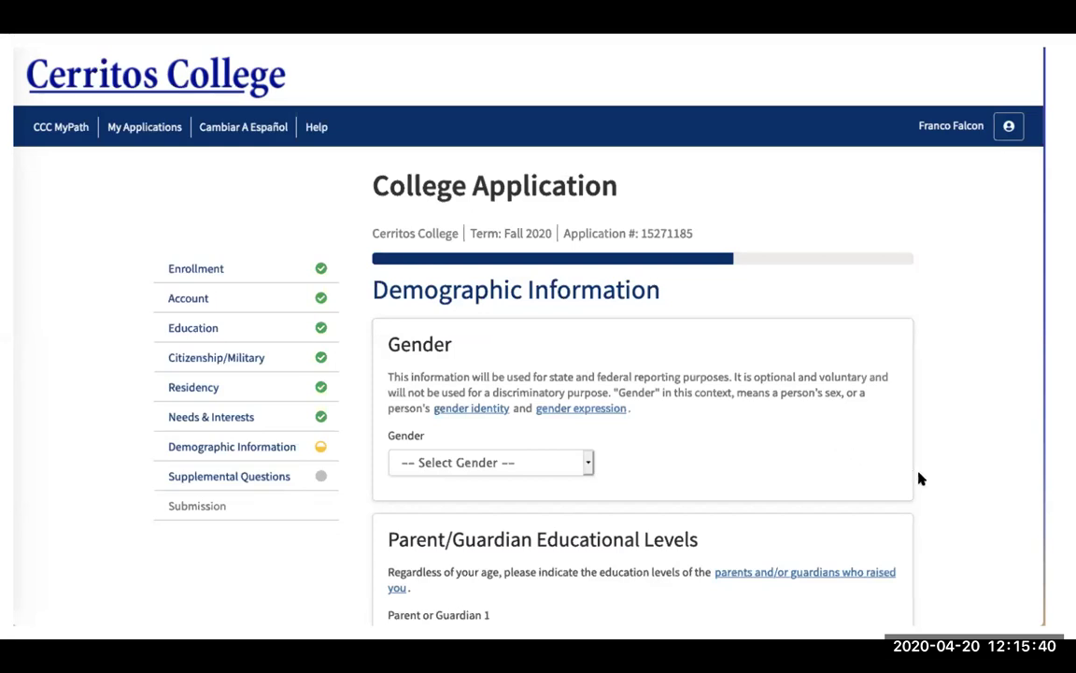
Advance past the parent education and ethnicity checkbox slides to slide 37, Supplemental Questions.
scroll(935, 492, down, 4)
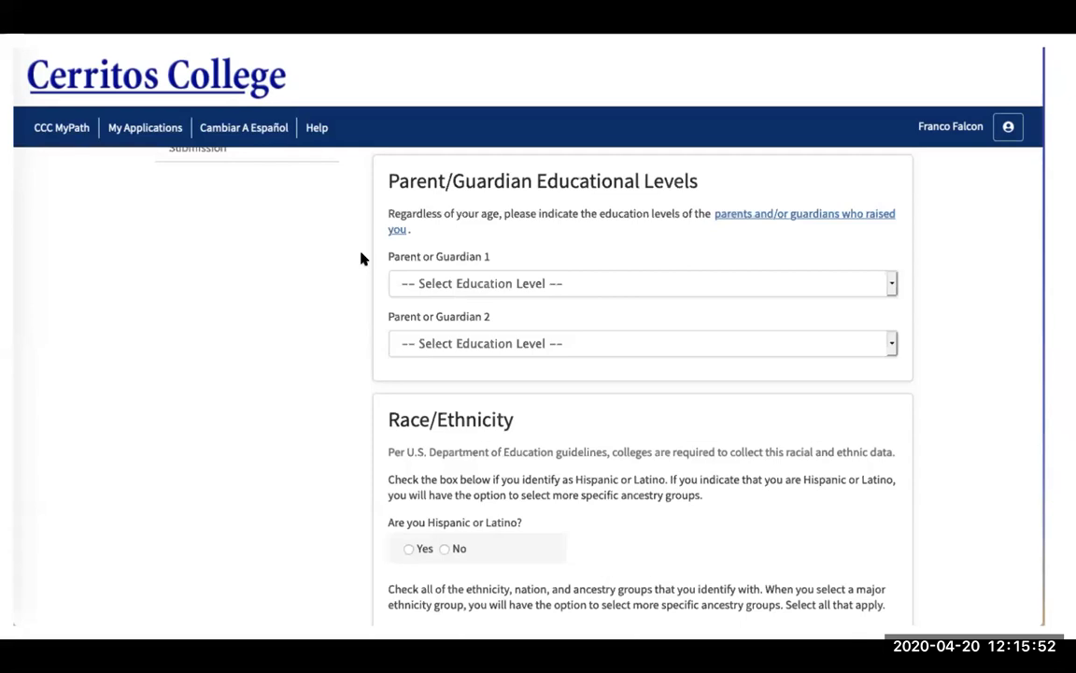
mouse_move(327, 581)
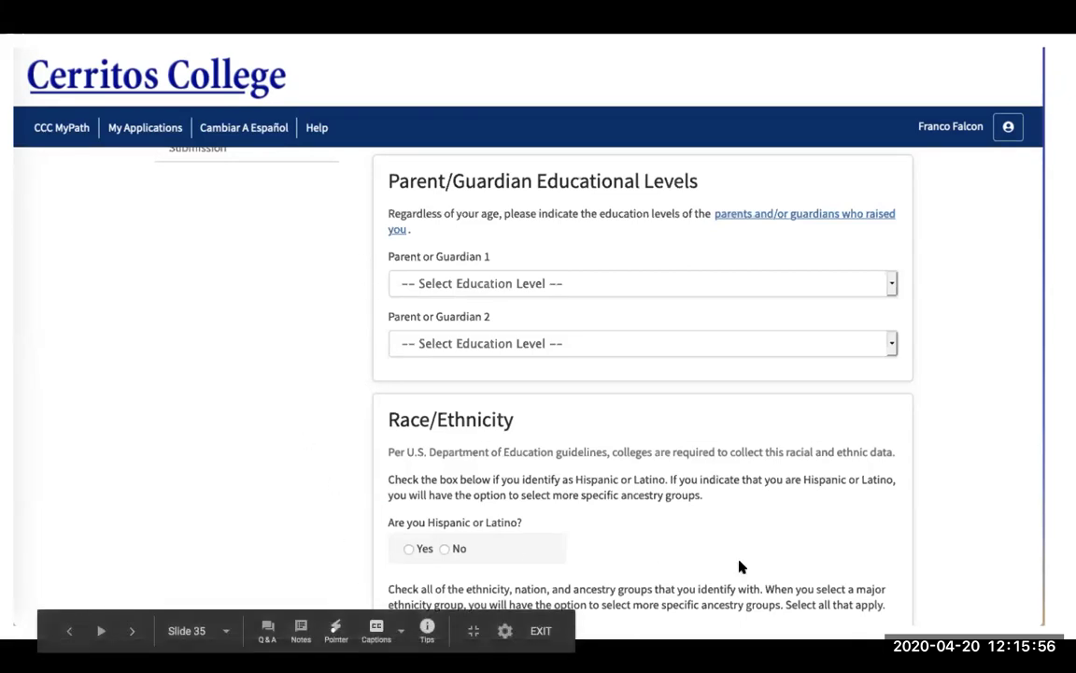
click(956, 523)
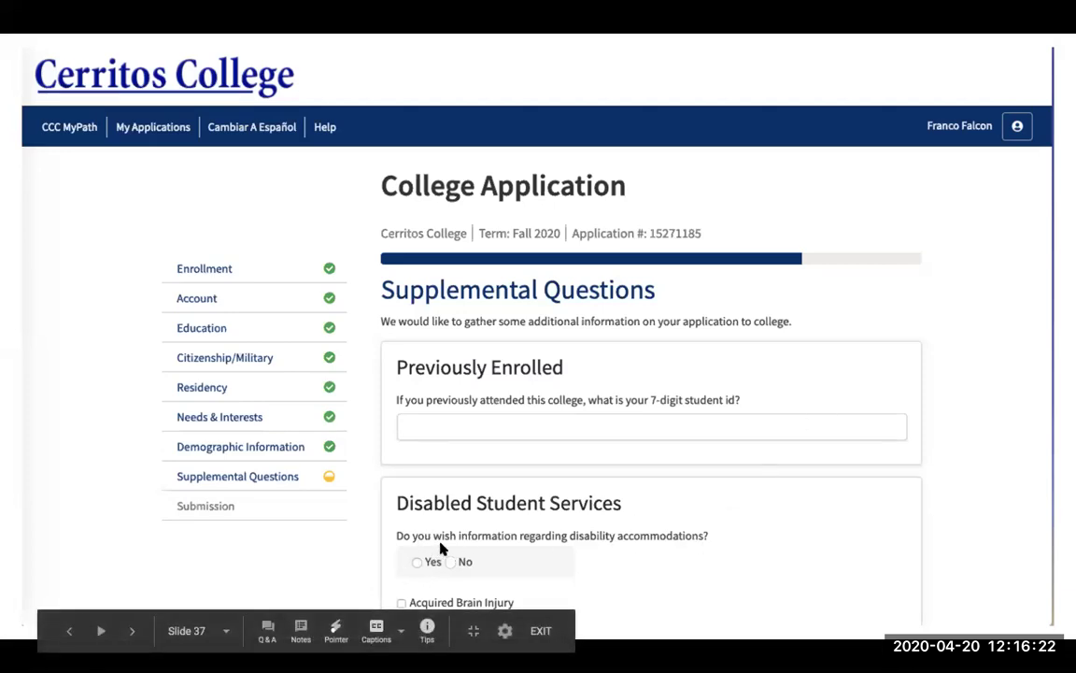
Advance to slide 38 with the disability checklist and Personal Information household questions.
click(817, 543)
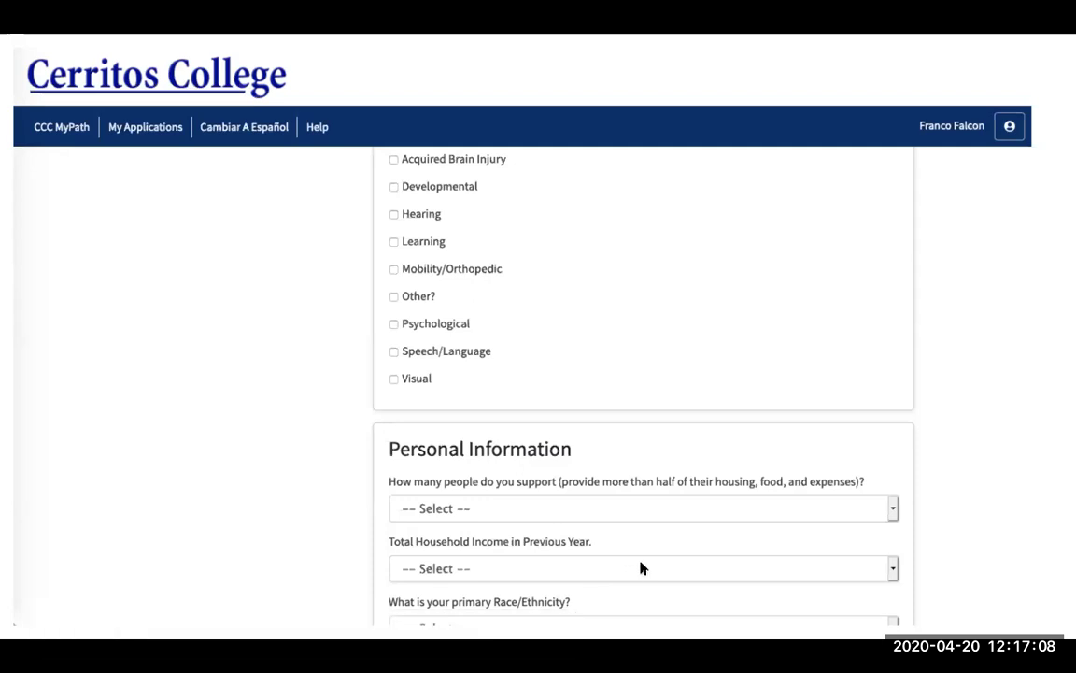
Advance to slide 43, showing Freshman class level and 'Currently in High School' selected.
key(Right)
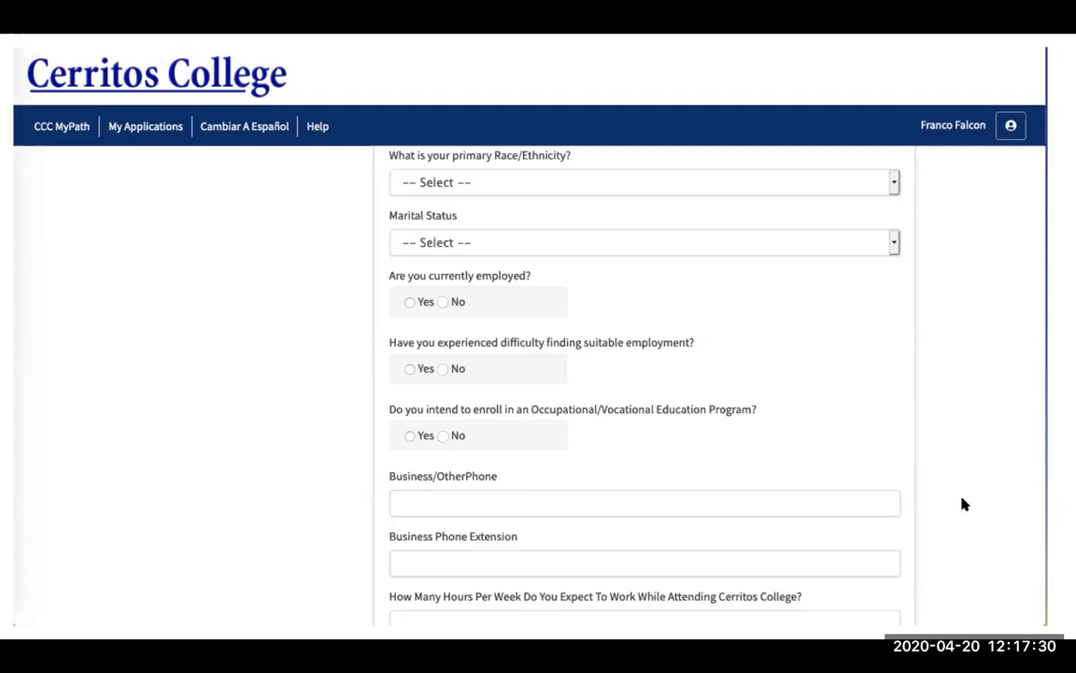
scroll(964, 504, down, 5)
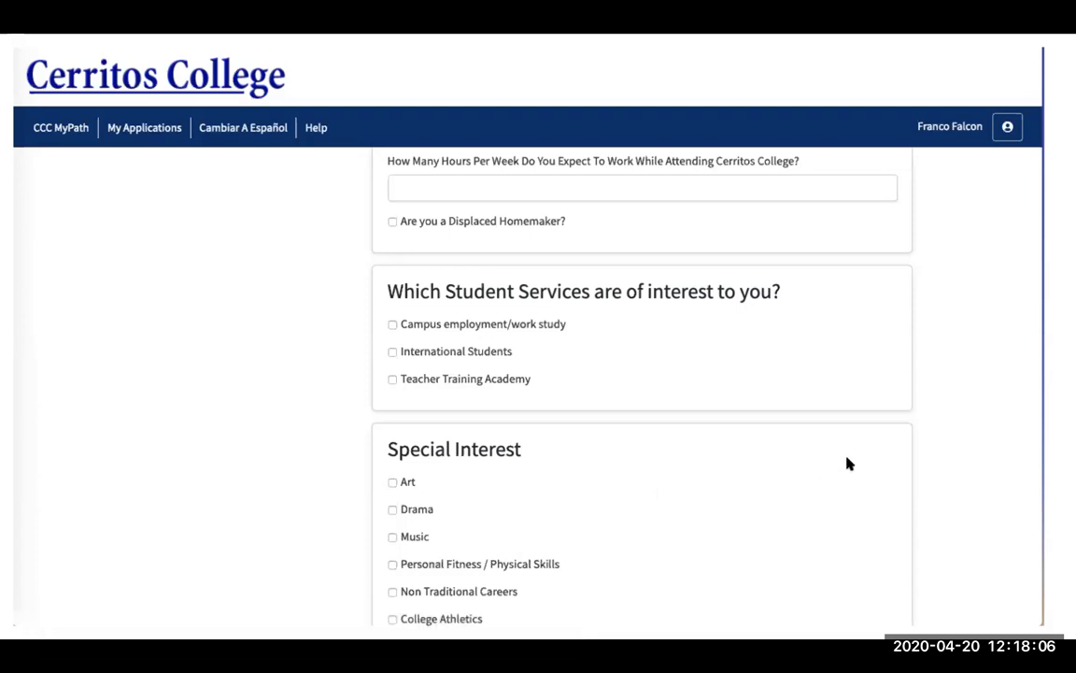
scroll(846, 461, down, 5)
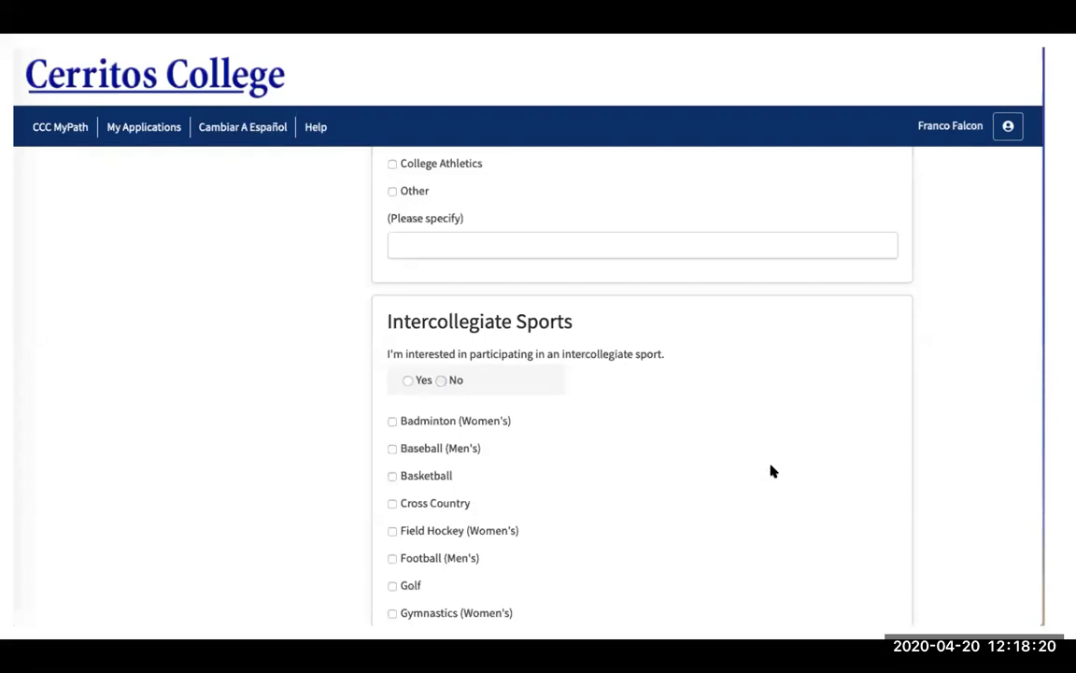
scroll(771, 471, down, 5)
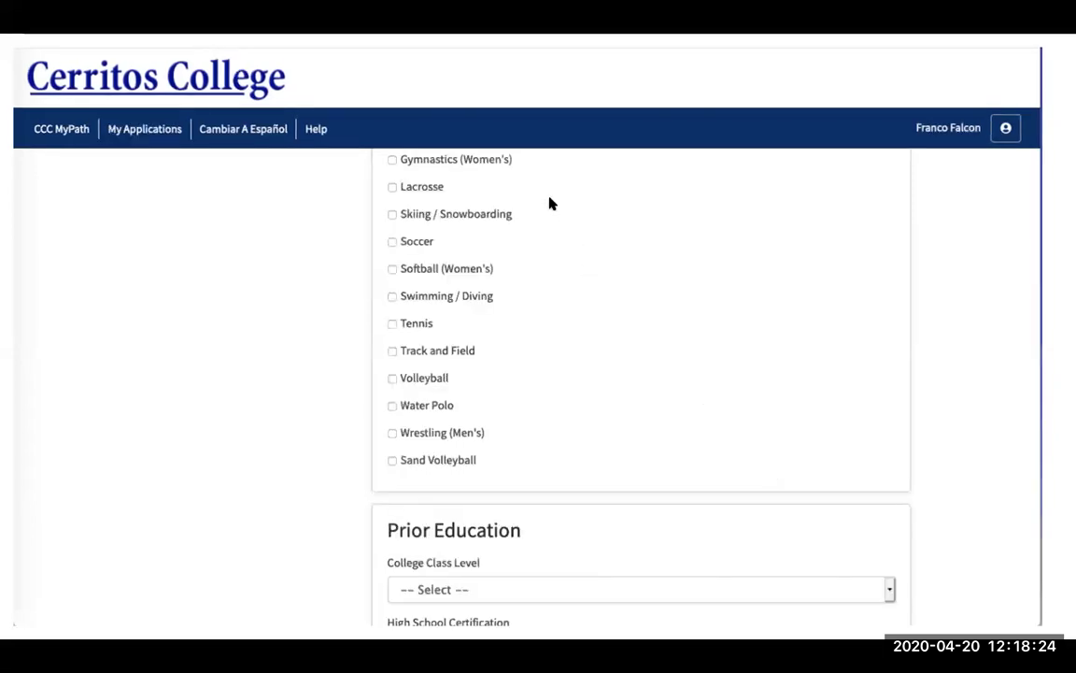
click(708, 536)
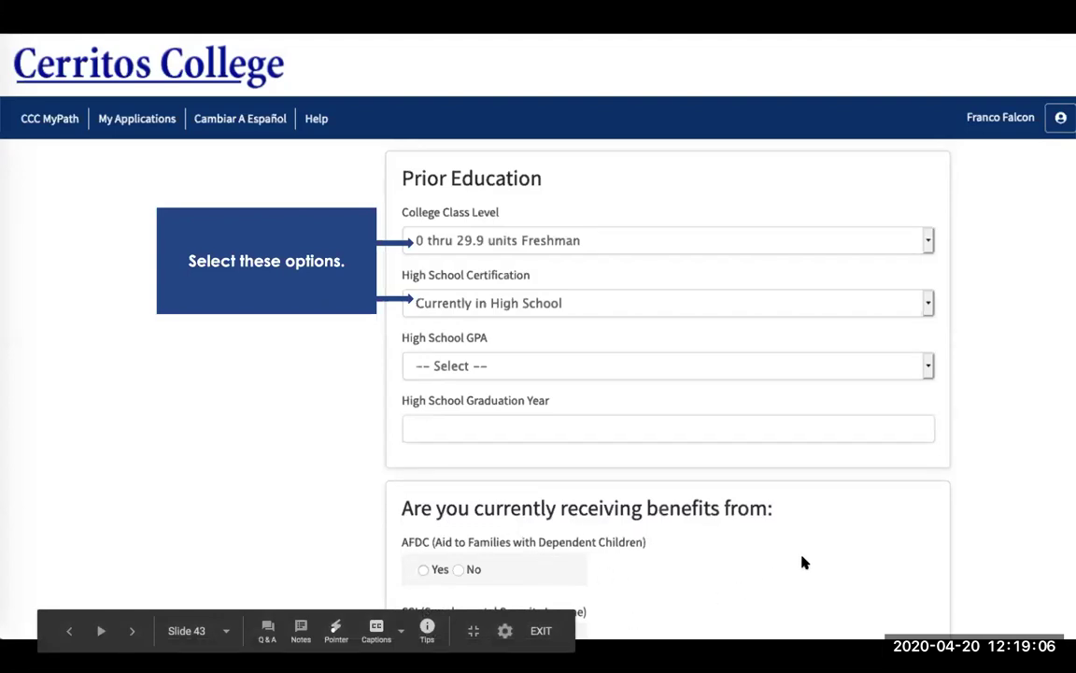
Advance through the benefits and military slides to slide 46's veteran status questions.
click(861, 565)
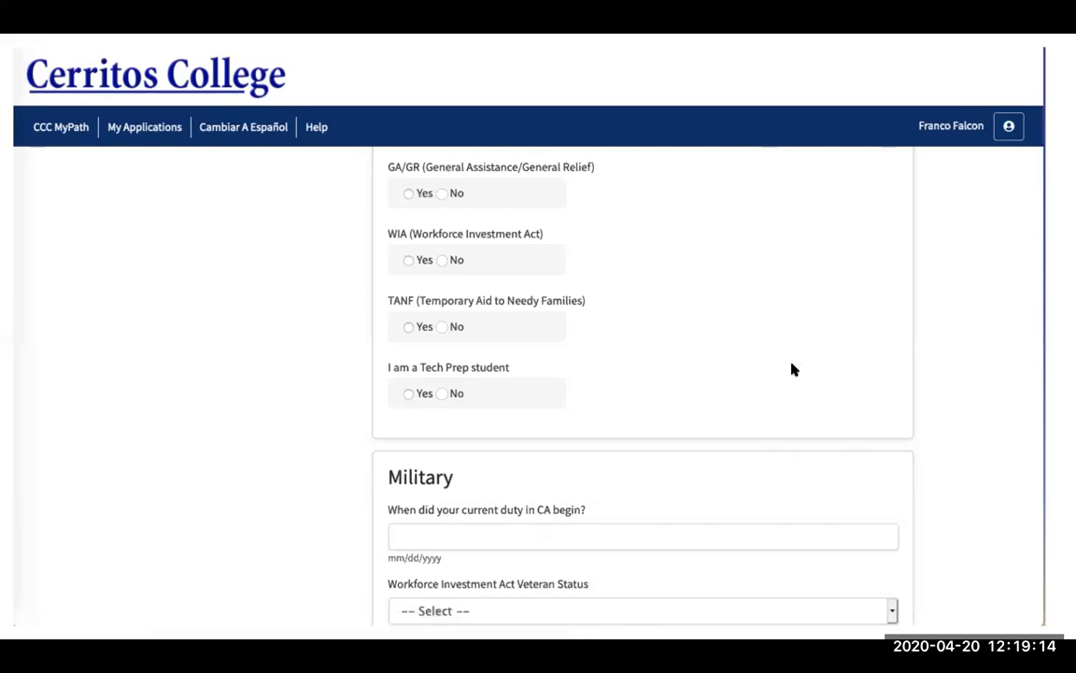
mouse_move(917, 579)
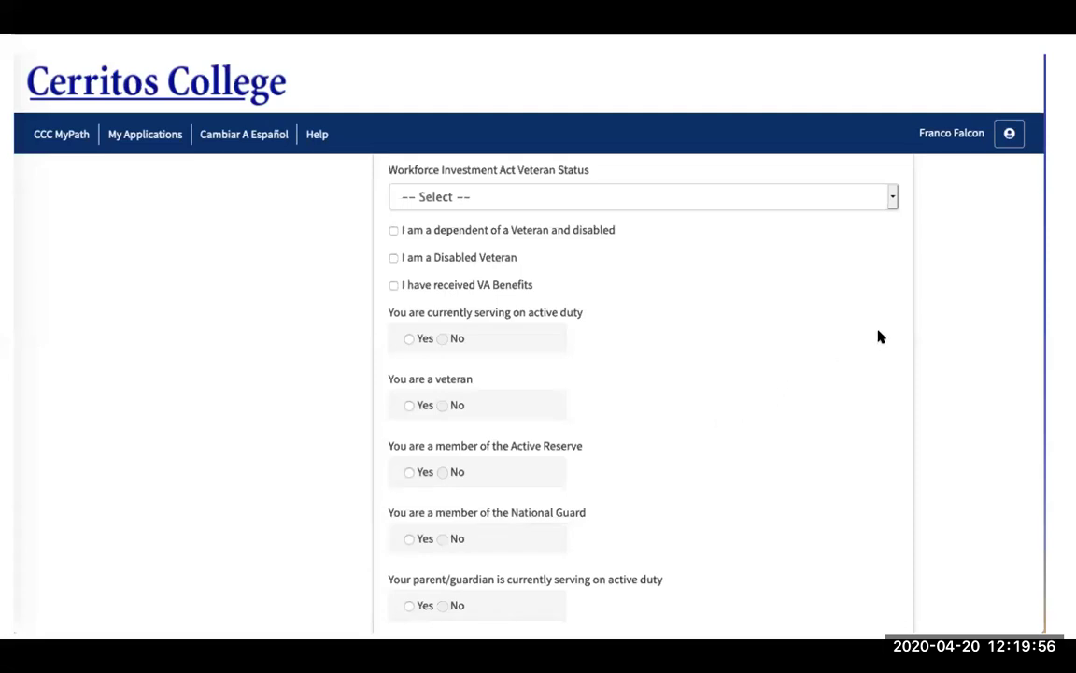
scroll(878, 336, down, 3)
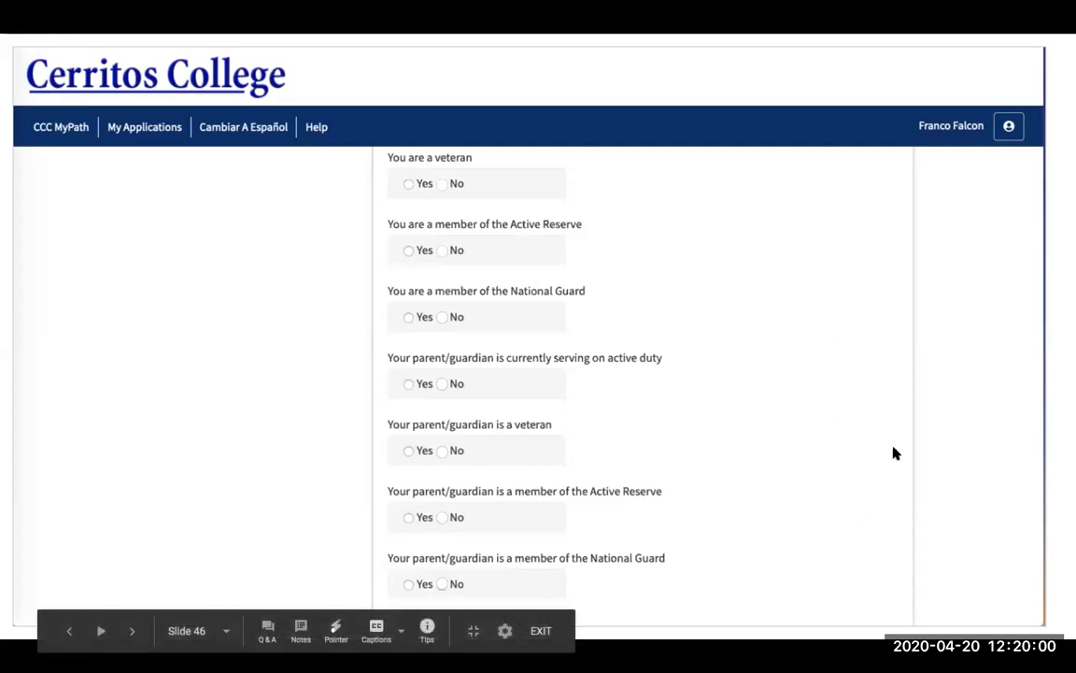
Advance to slide 49 with Request for Consent to Release Information above Submit Your Application.
key(Right)
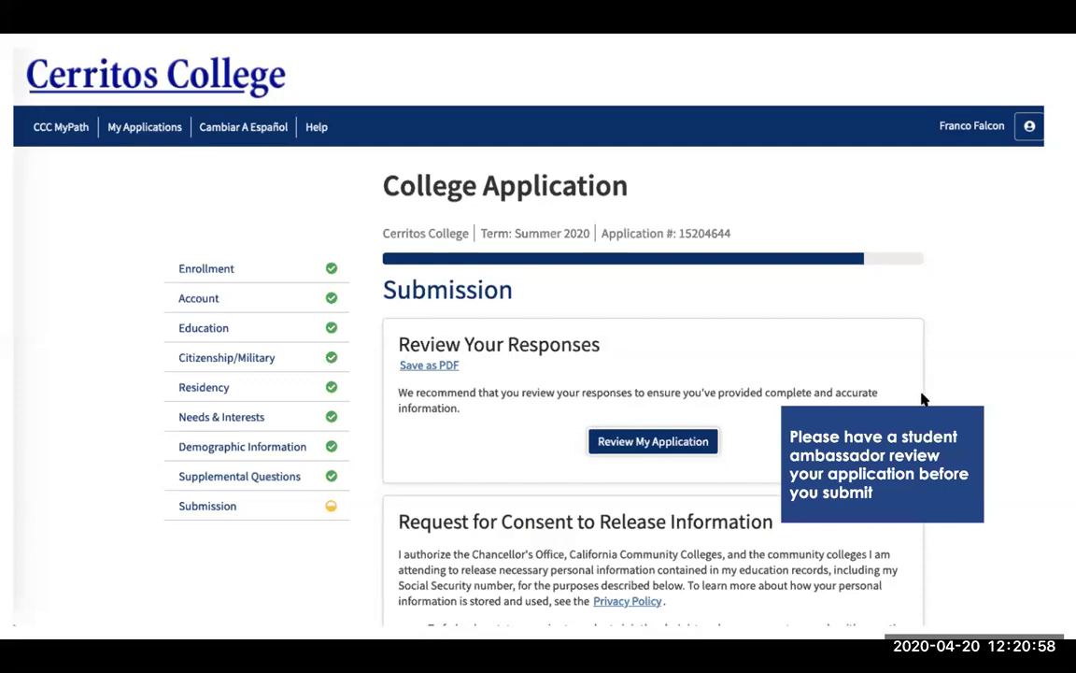
scroll(923, 399, down, 4)
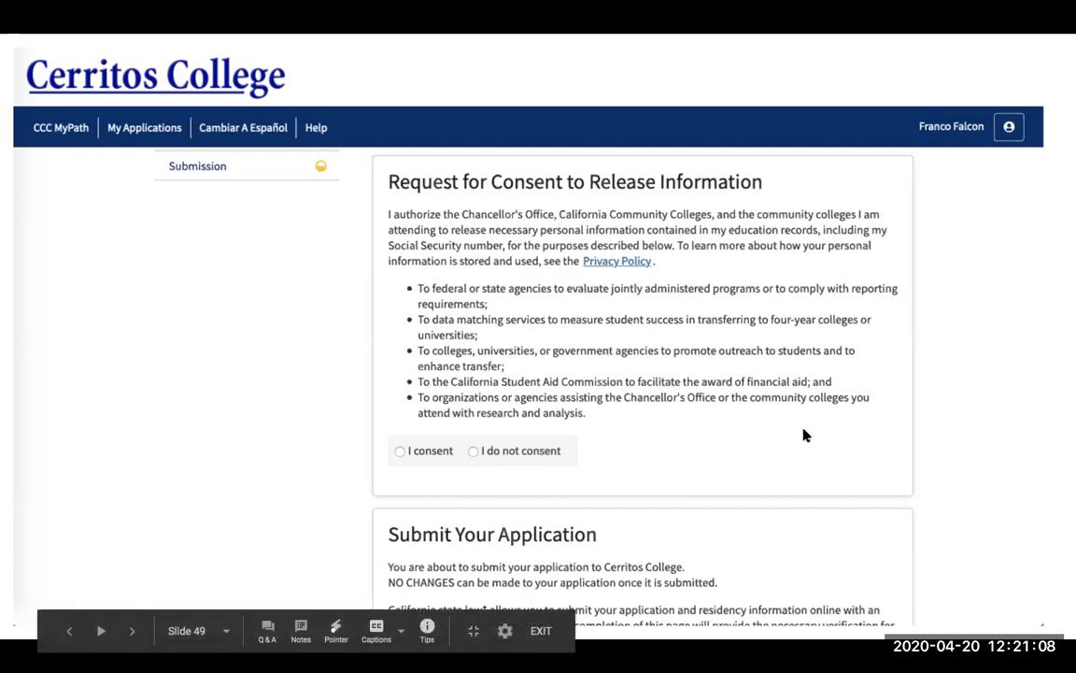
Advance through the Submit Your Application declarations to slide 51's highlighted final submit step.
click(666, 348)
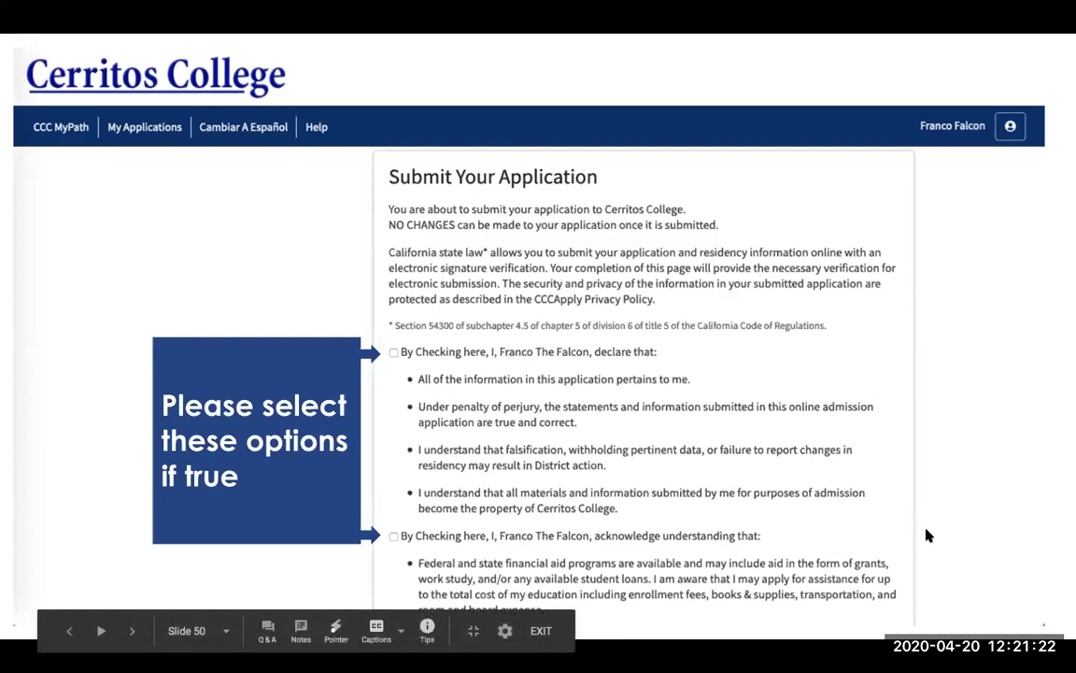
click(884, 540)
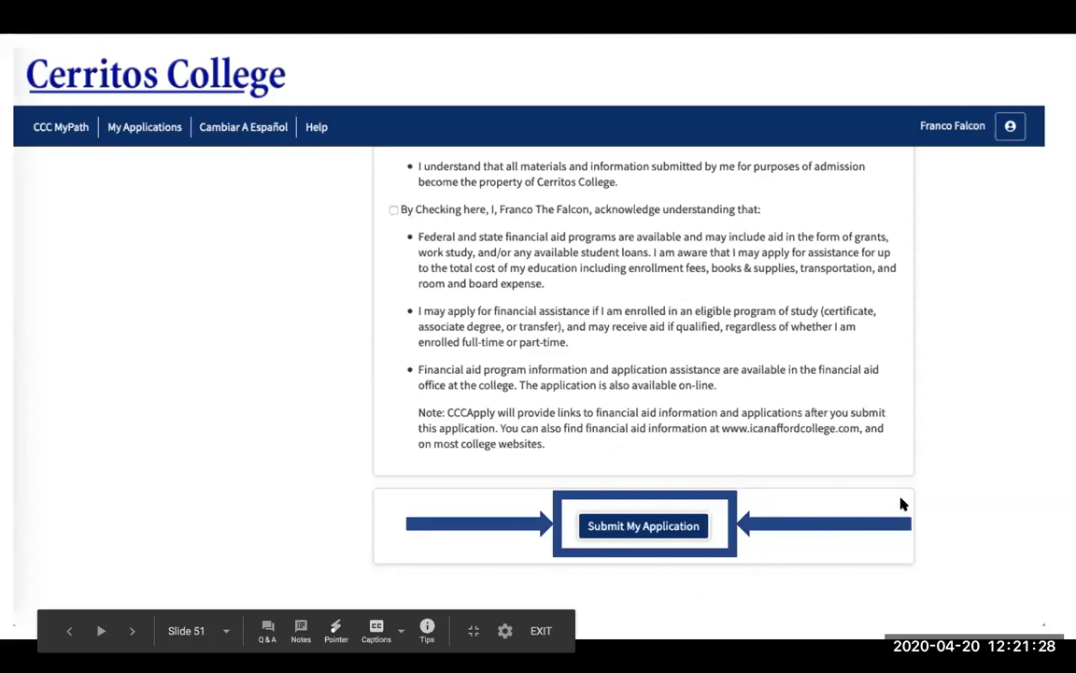
Advance to slide 52, the confirmation that the application was submitted to Cerritos College.
click(931, 497)
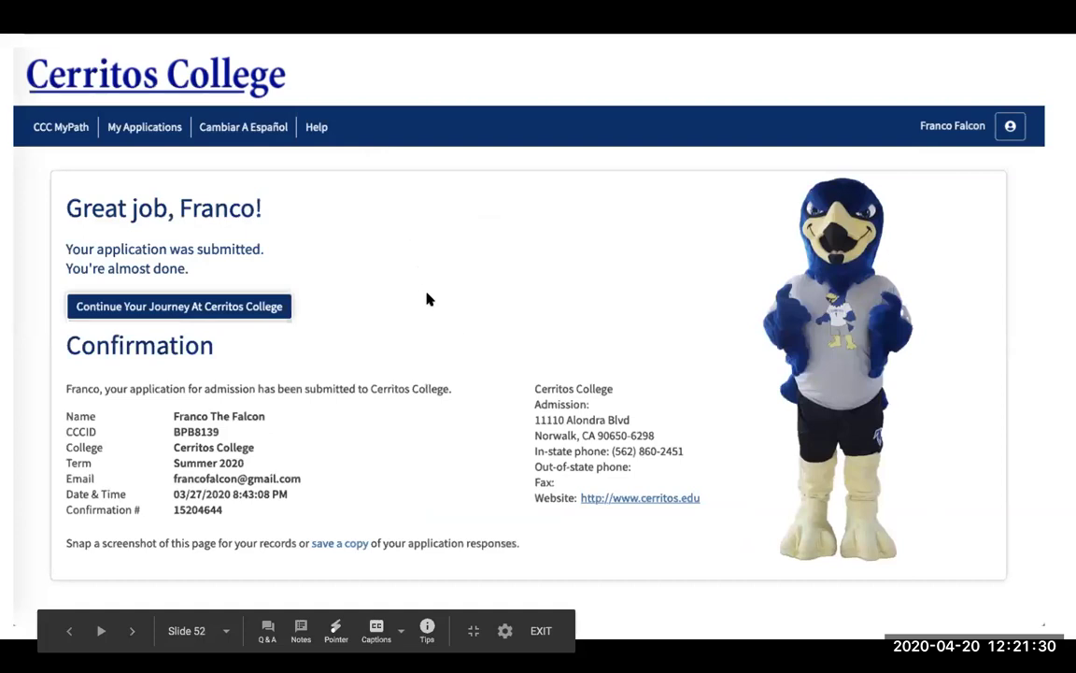